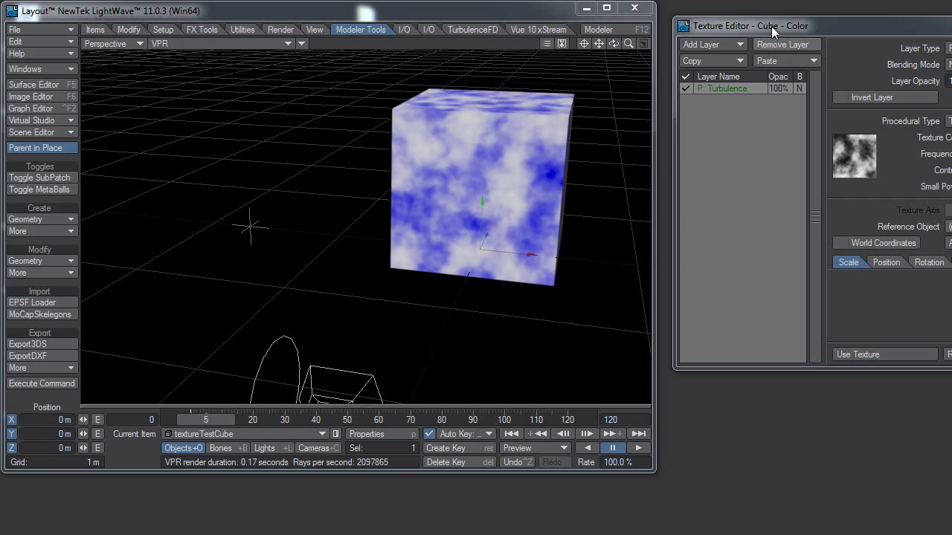
- Move the Texture Editor down and left so every Turbulence setting is visible
{"action": "left_click_drag", "start_coordinate": [771, 26], "coordinate": [710, 99]}
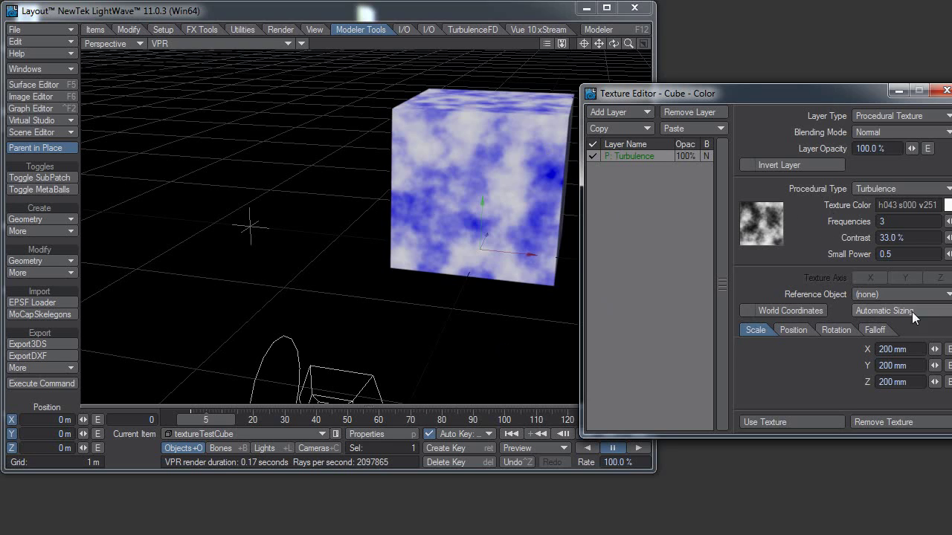
- Set the Turbulence texture's Y position offset to -160 mm on the Position tab
{"action": "left_click", "coordinate": [793, 330]}
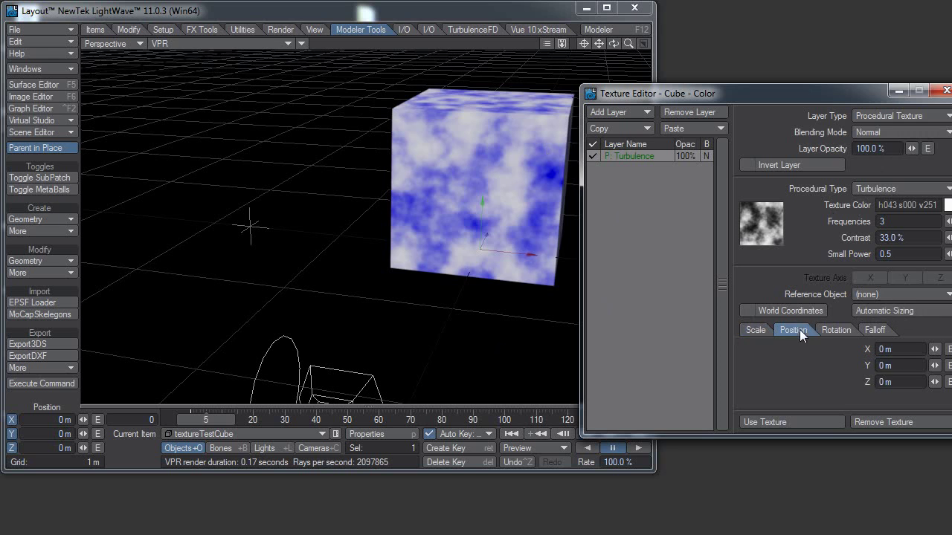
{"action": "left_click_drag", "start_coordinate": [934, 365], "coordinate": [282, 159]}
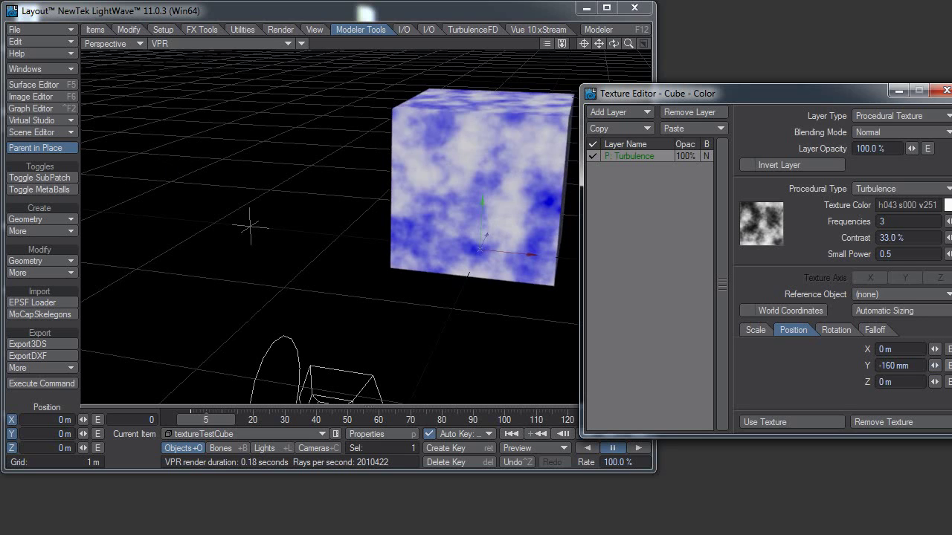
{"action": "left_click_drag", "start_coordinate": [812, 91], "coordinate": [796, 92]}
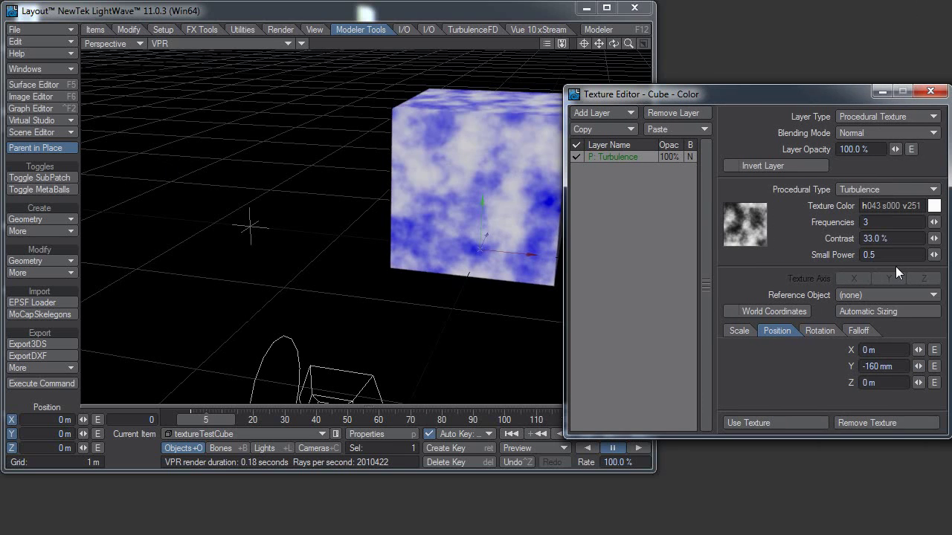
- Add a key at frame 17 to the texture's Y position curve in the Graph Editor
{"action": "left_click", "coordinate": [934, 365]}
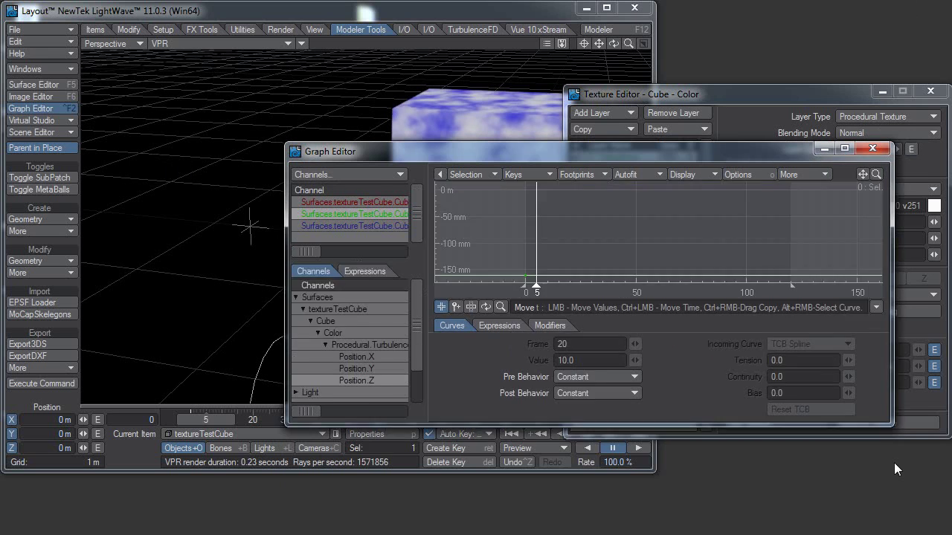
{"action": "left_click_drag", "start_coordinate": [642, 150], "coordinate": [931, 127]}
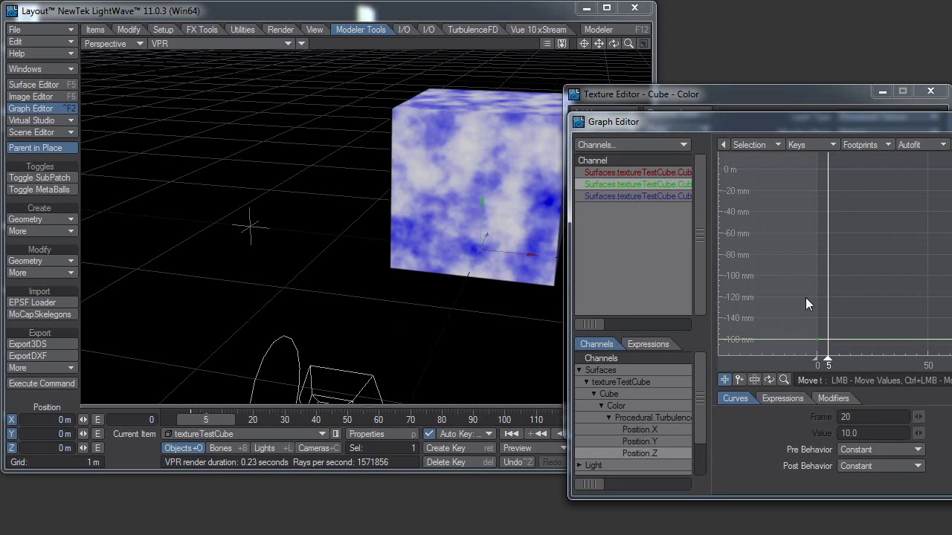
{"action": "left_click", "coordinate": [739, 379]}
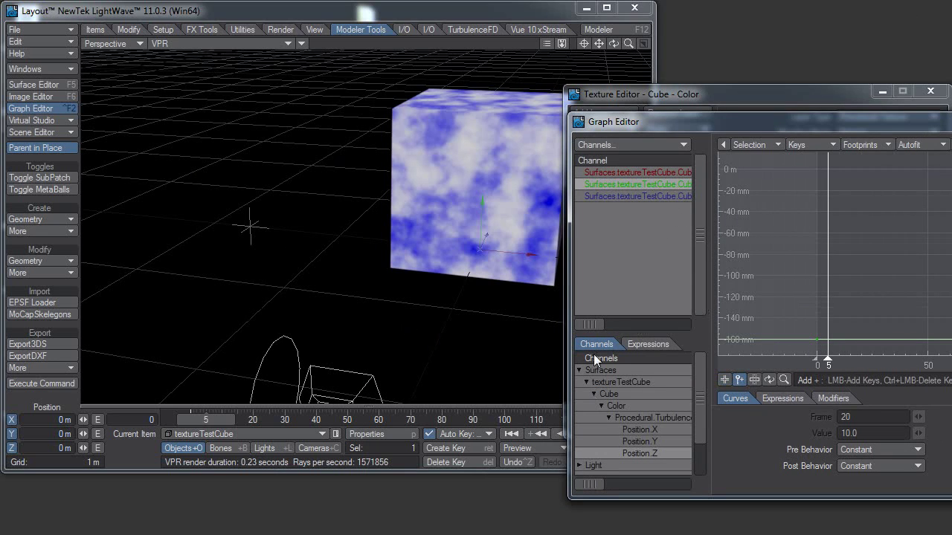
{"action": "mouse_move", "coordinate": [591, 323]}
{"action": "left_mouse_down"}
{"action": "mouse_move", "coordinate": [656, 324]}
{"action": "mouse_move", "coordinate": [589, 325]}
{"action": "left_mouse_up"}
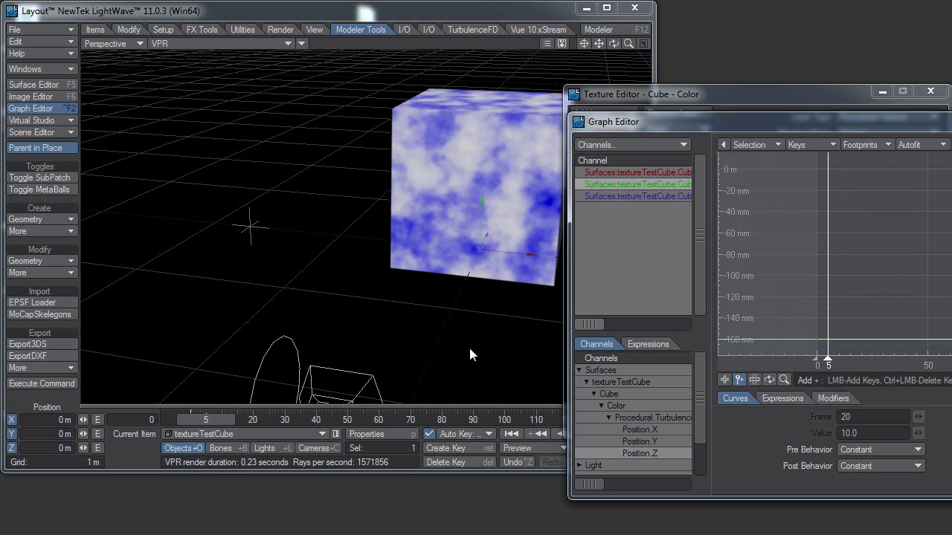
{"action": "left_click", "coordinate": [855, 307]}
- Set Pre and Post Behavior to Linear, then play and stop the animation
{"action": "left_click", "coordinate": [867, 449]}
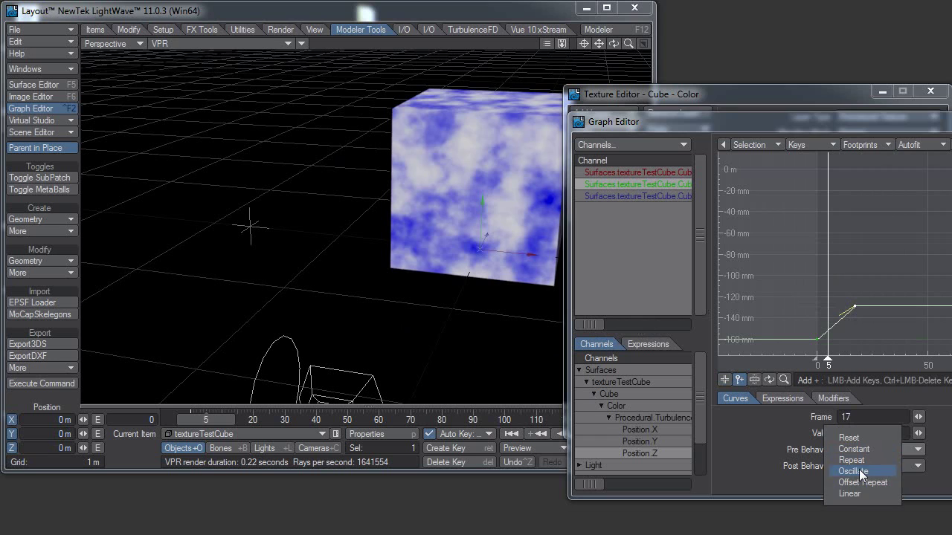
{"action": "left_click", "coordinate": [850, 494]}
{"action": "left_click", "coordinate": [865, 464]}
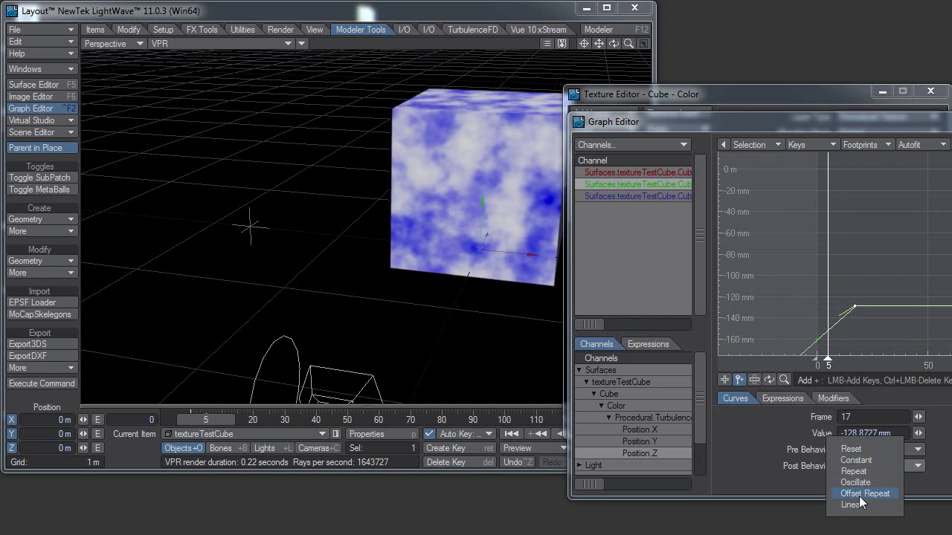
{"action": "left_click", "coordinate": [859, 503]}
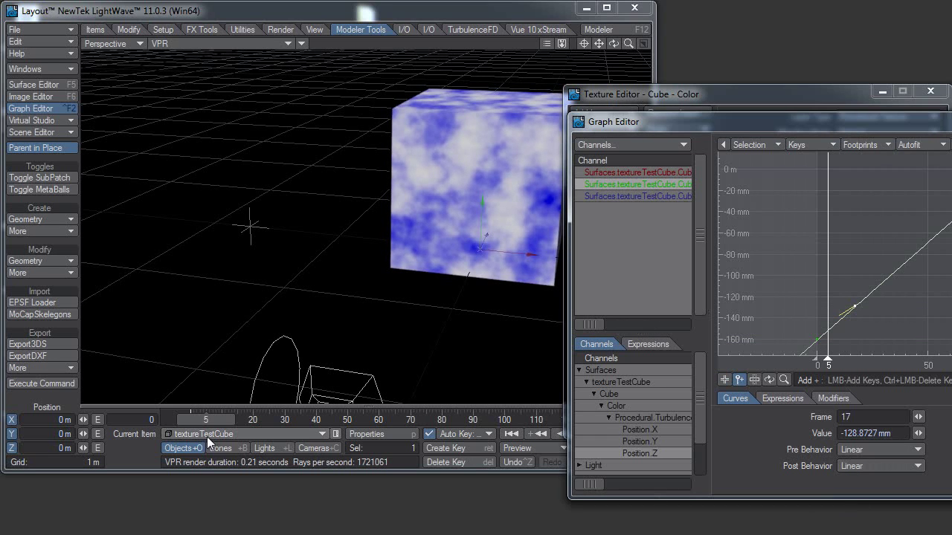
{"action": "key", "text": "space"}
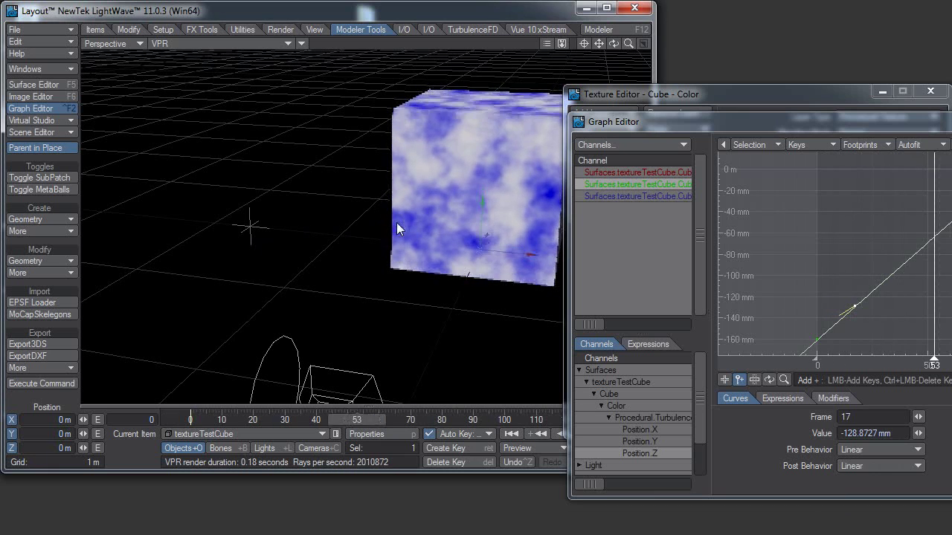
{"action": "key", "text": "space"}
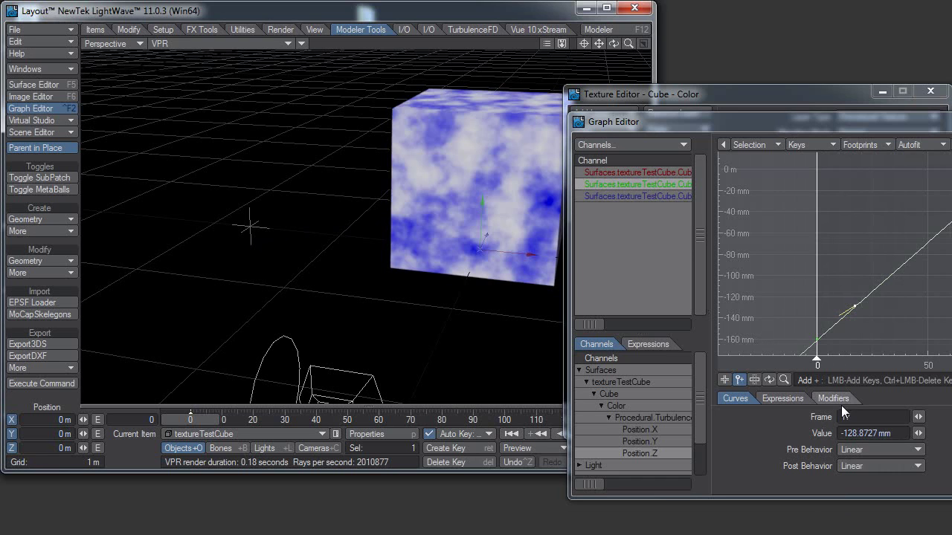
- Add an Oscillator modifier to the Y position channel
{"action": "left_click", "coordinate": [788, 398]}
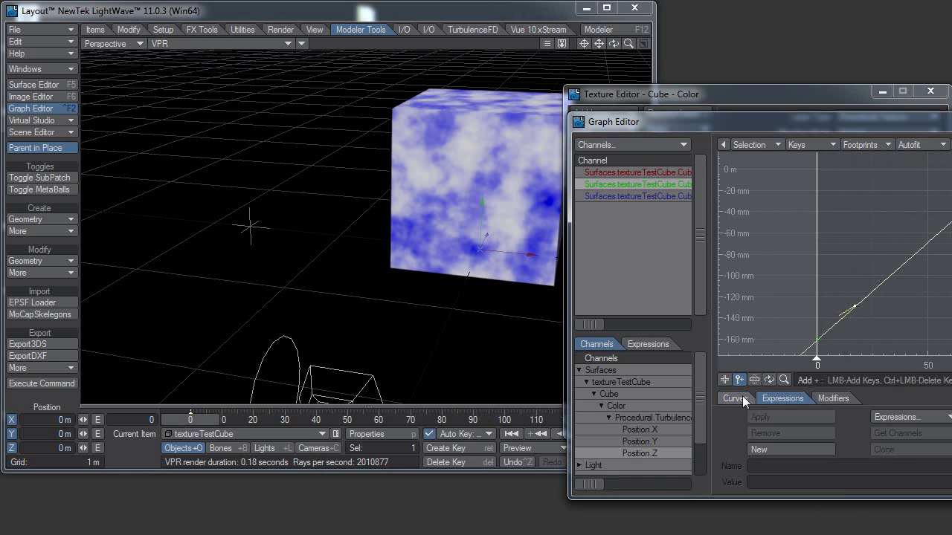
{"action": "left_click", "coordinate": [735, 398]}
{"action": "left_click", "coordinate": [792, 398]}
{"action": "left_click", "coordinate": [830, 398]}
{"action": "left_click", "coordinate": [791, 418]}
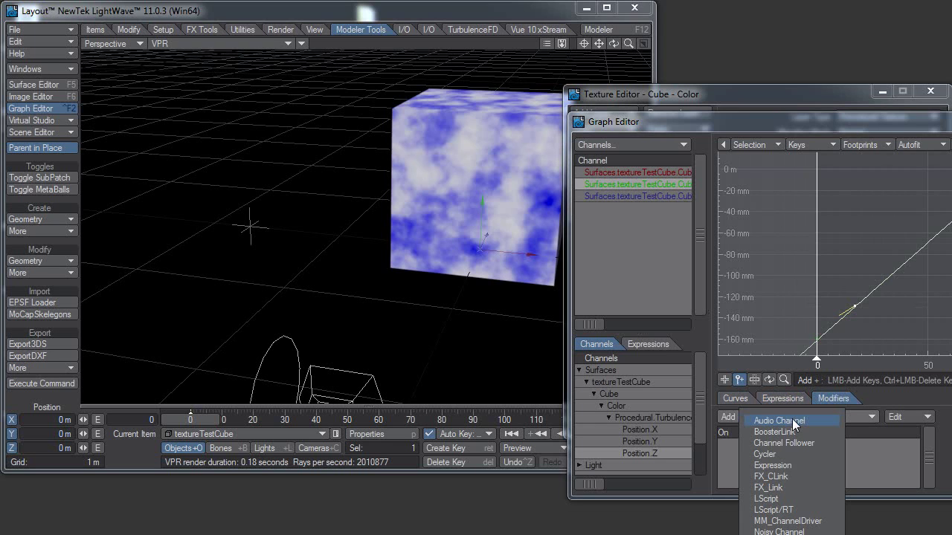
{"action": "left_click", "coordinate": [779, 532]}
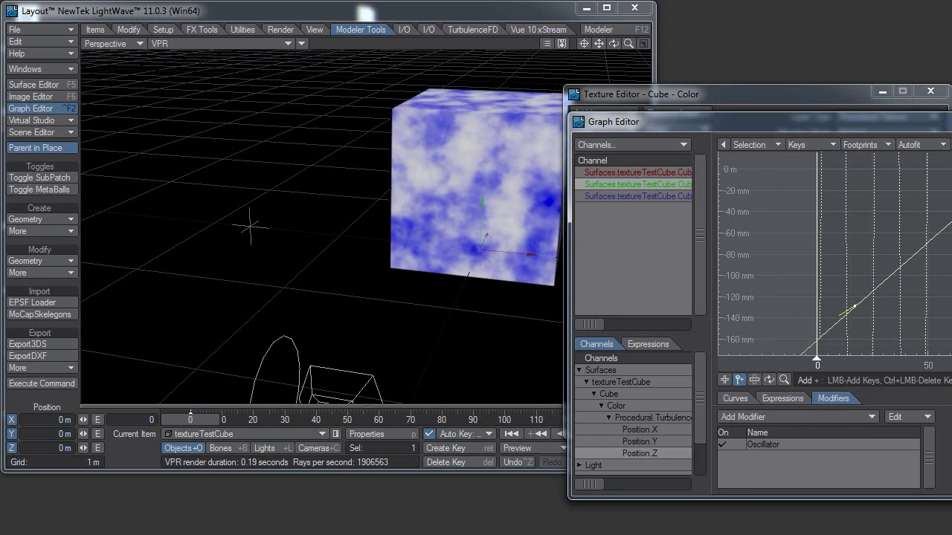
- Accept the Oscillator settings with 200 mm wave size and check a later frame
{"action": "double_click", "coordinate": [798, 438]}
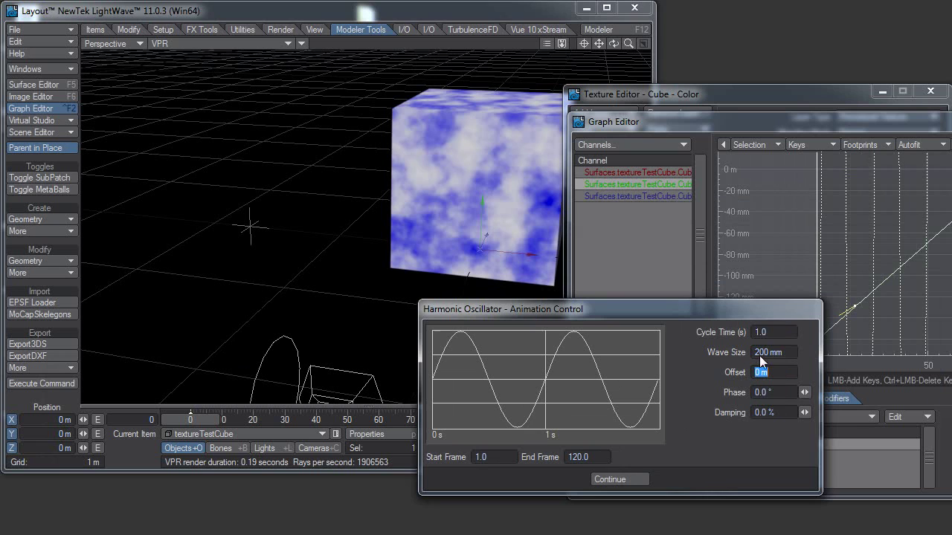
{"action": "left_click", "coordinate": [632, 477]}
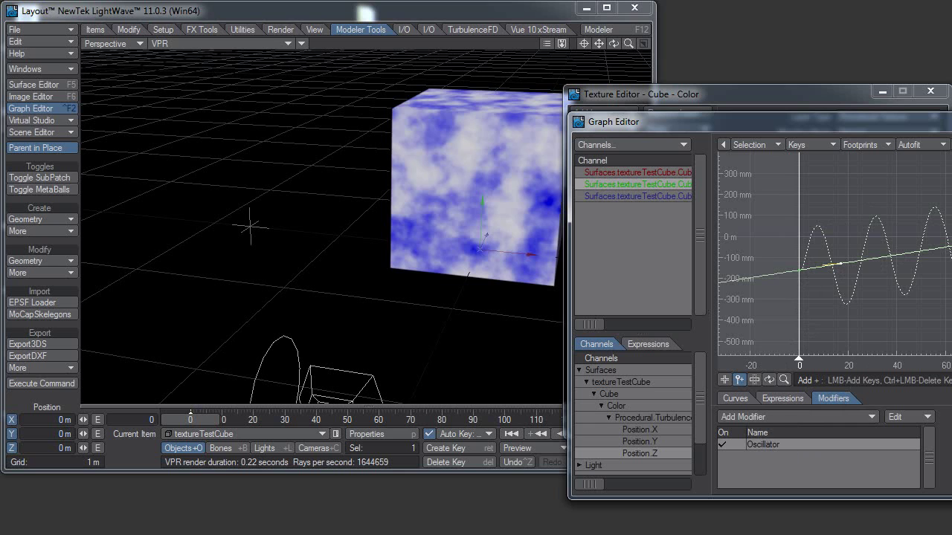
{"action": "left_click", "coordinate": [265, 420]}
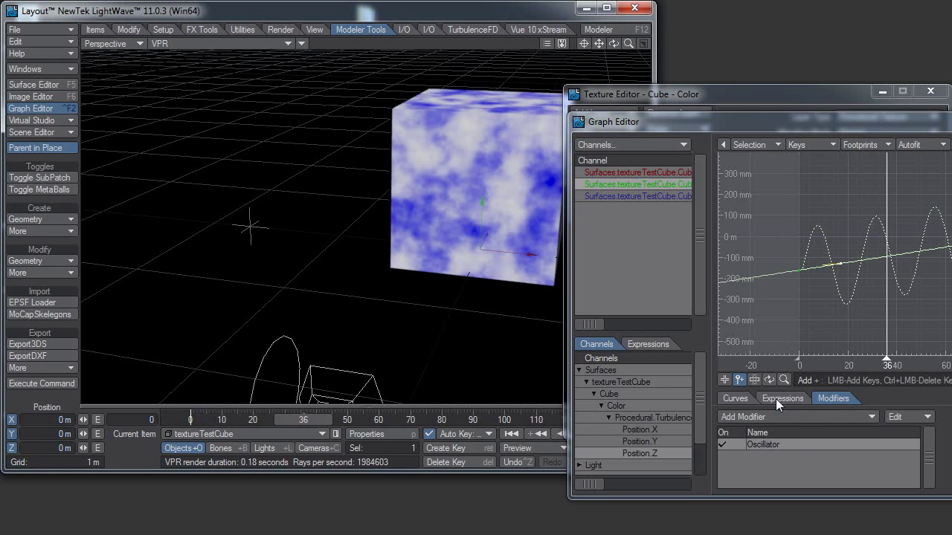
- Close the Graph Editor and remove the Y position envelope, leaving -42.3332 mm
{"action": "key", "text": "ctrl+F2"}
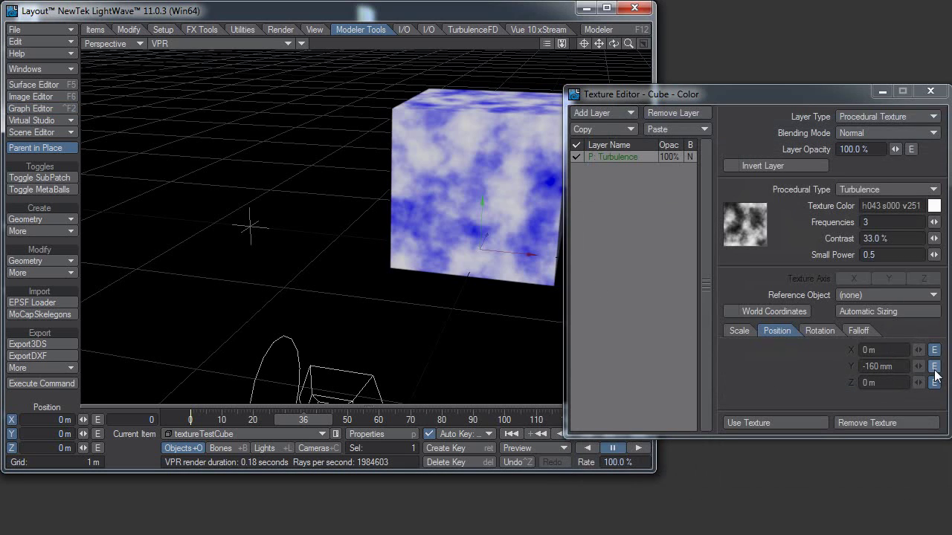
{"action": "left_click", "coordinate": [934, 367], "text": "shift"}
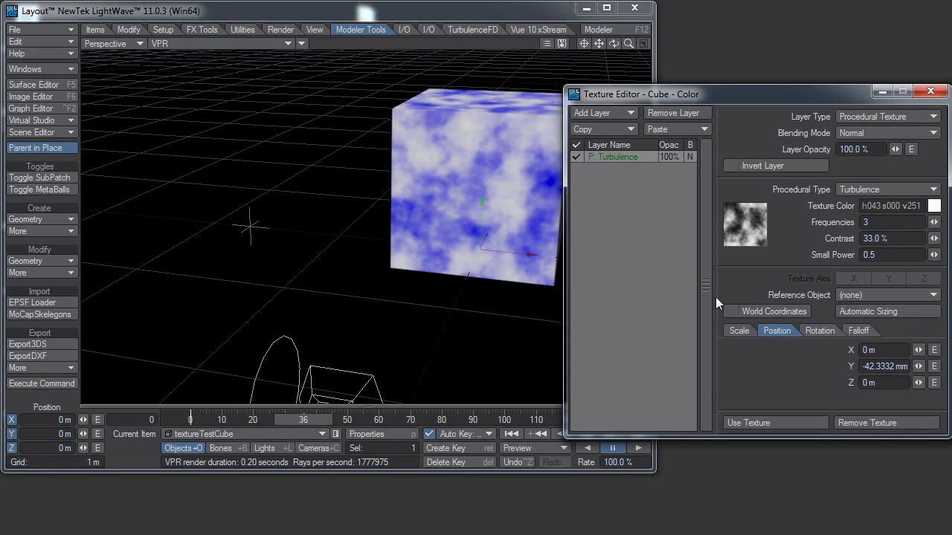
- Set the Turbulence reference object to Null, then drag the Null to shift the clouds
{"action": "left_click", "coordinate": [864, 299]}
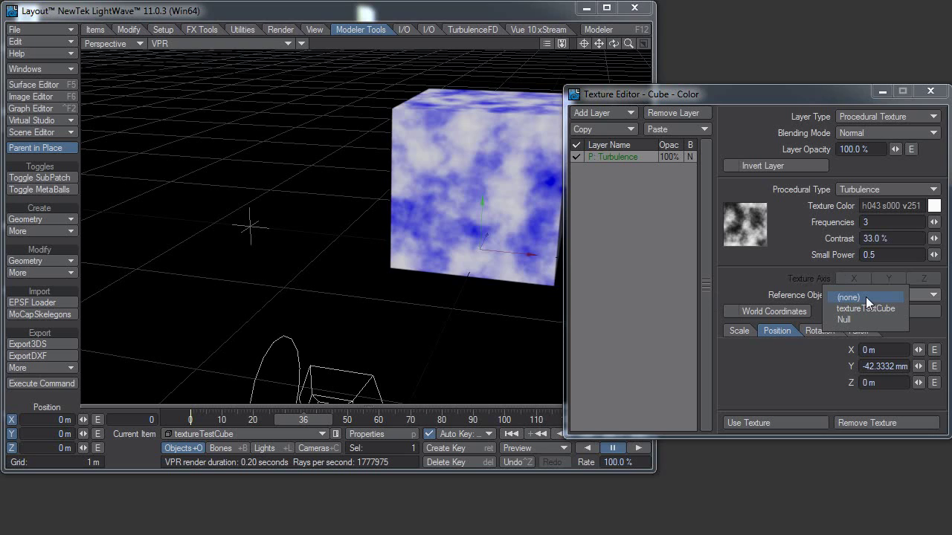
{"action": "left_click", "coordinate": [865, 297]}
{"action": "left_click", "coordinate": [849, 115]}
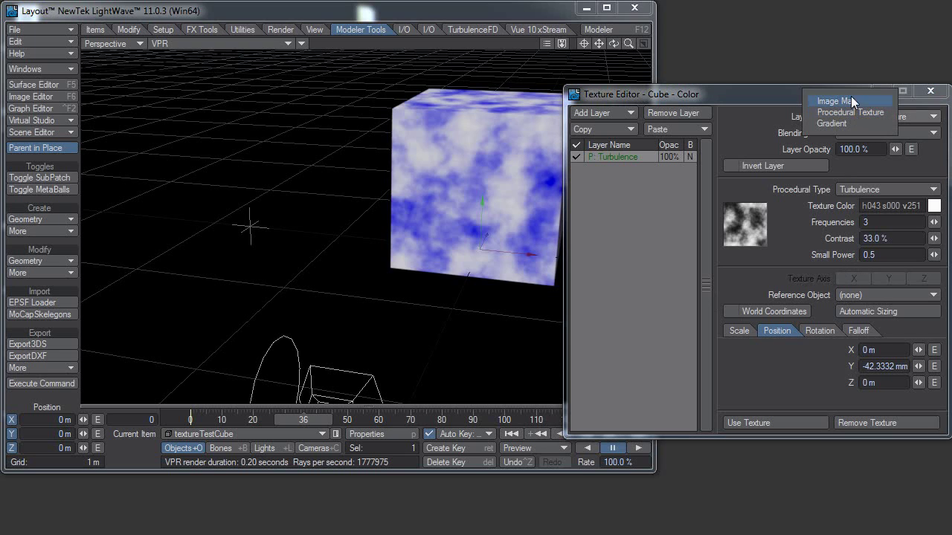
{"action": "left_click", "coordinate": [869, 296]}
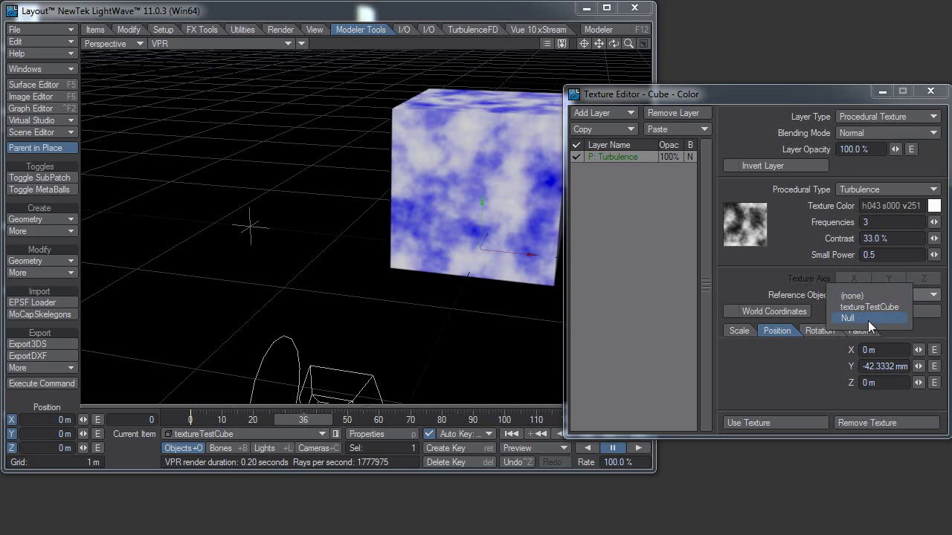
{"action": "left_click", "coordinate": [867, 320]}
{"action": "left_click", "coordinate": [249, 225]}
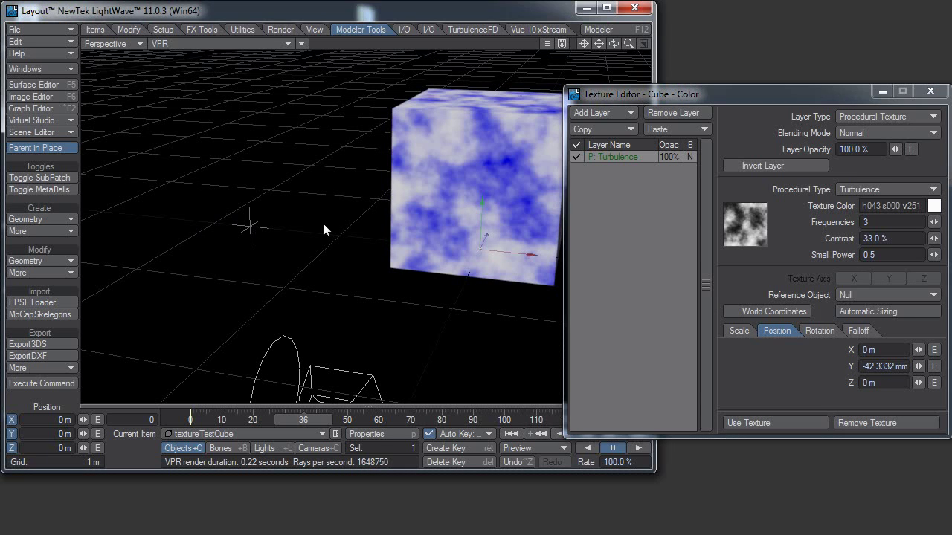
{"action": "left_click_drag", "start_coordinate": [322, 220], "coordinate": [461, 237]}
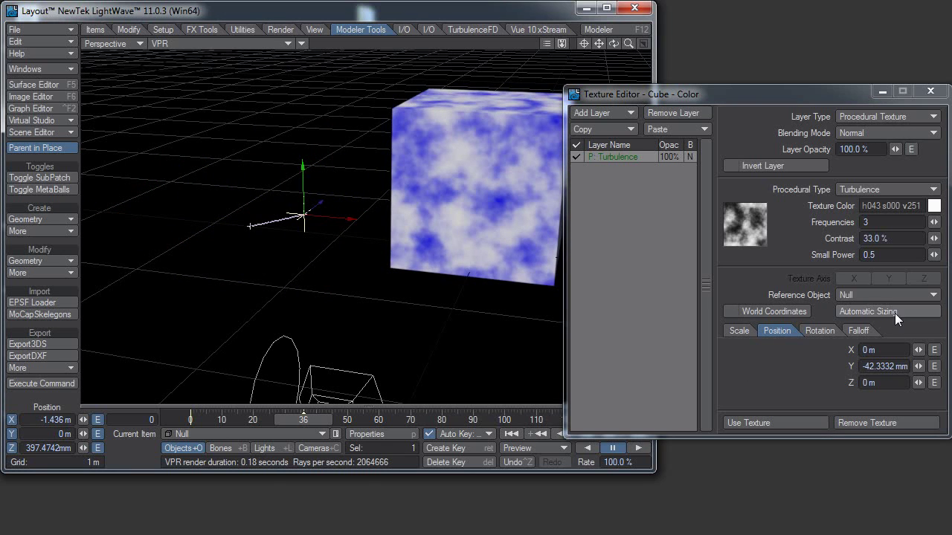
- Set the reference object to (none), keeping the Null's offsets, then drag the cube left
{"action": "left_click", "coordinate": [889, 294]}
{"action": "left_click", "coordinate": [905, 269]}
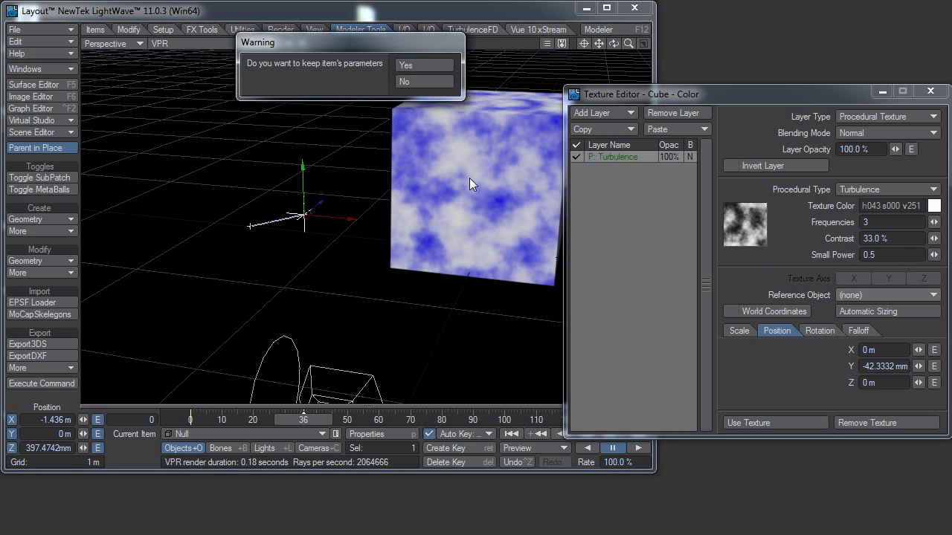
{"action": "left_click", "coordinate": [421, 66]}
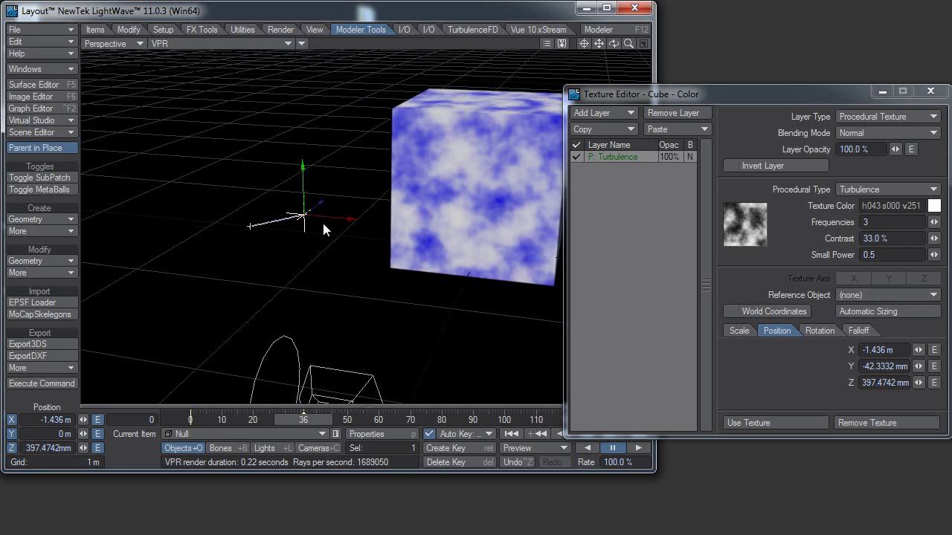
{"action": "left_click", "coordinate": [497, 305]}
{"action": "left_click_drag", "start_coordinate": [496, 305], "coordinate": [578, 312]}
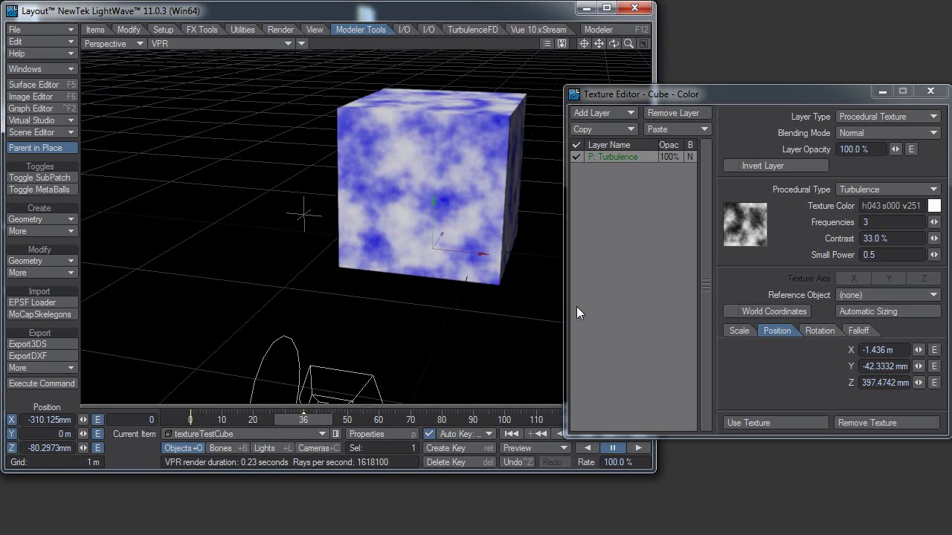
- Enable World Coordinates and drag the cube left to X -301.029 mm, Z -25.1415 mm
{"action": "left_click", "coordinate": [783, 316]}
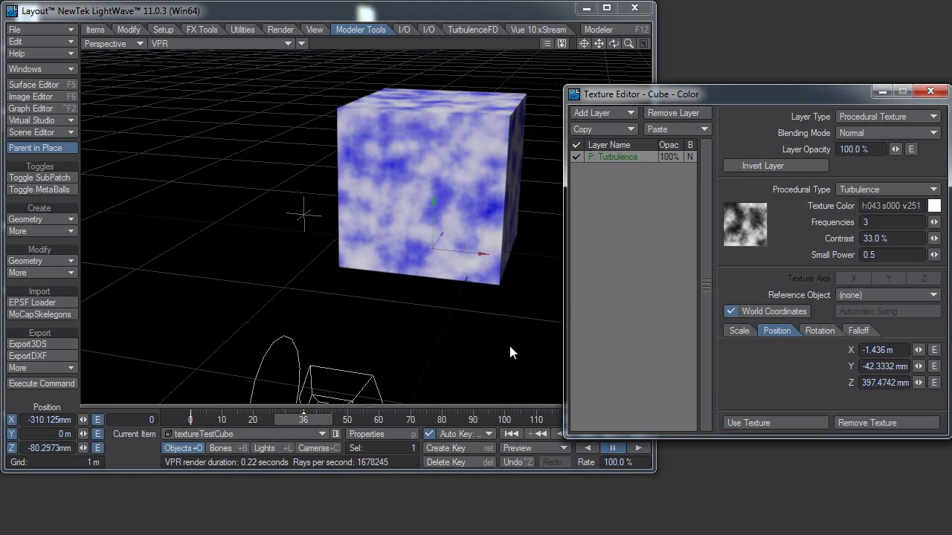
{"action": "left_click_drag", "start_coordinate": [508, 343], "coordinate": [328, 227]}
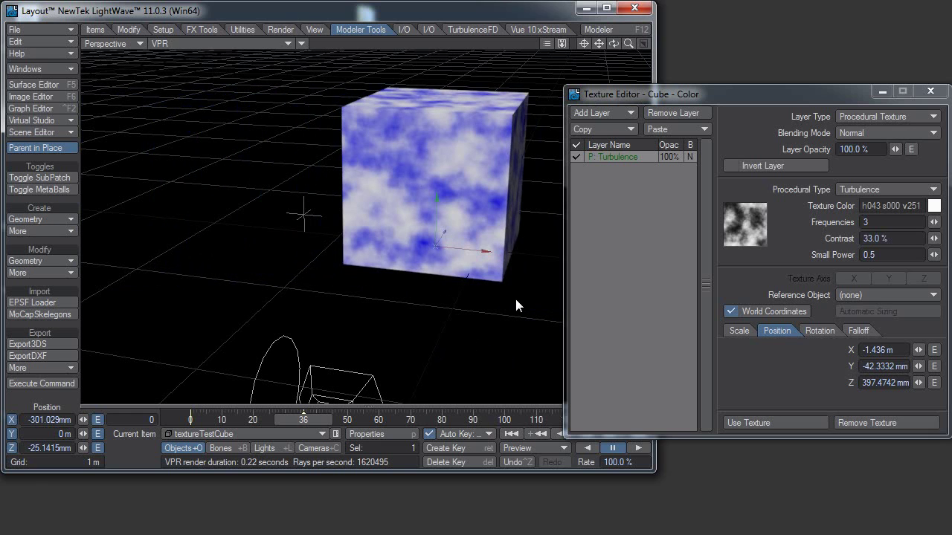